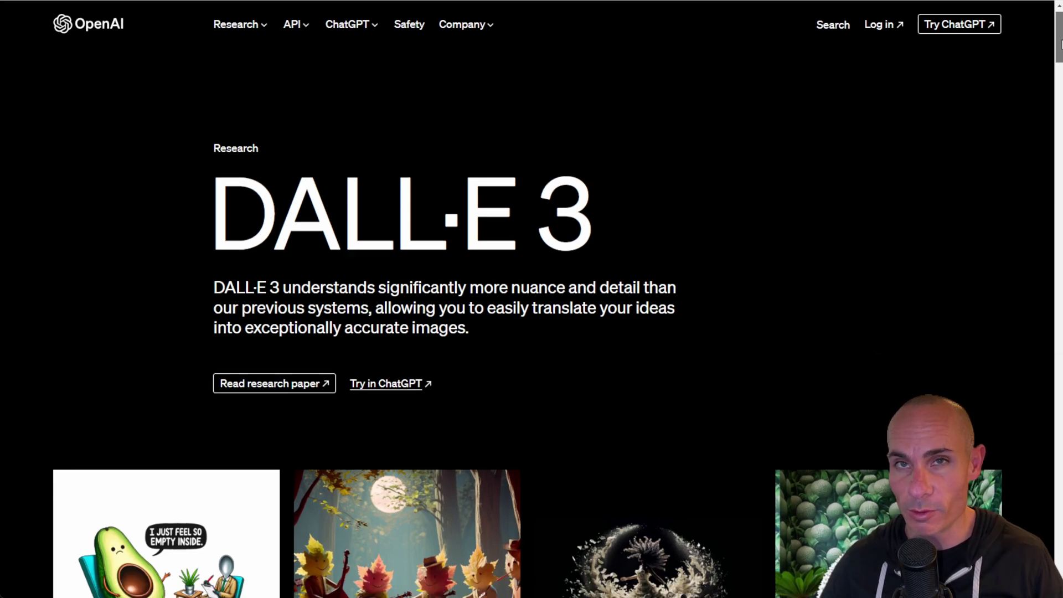
pyautogui.scroll(-1, 532, 332)
pyautogui.scroll(-1, 532, 332)
pyautogui.scroll(-1, 532, 332)
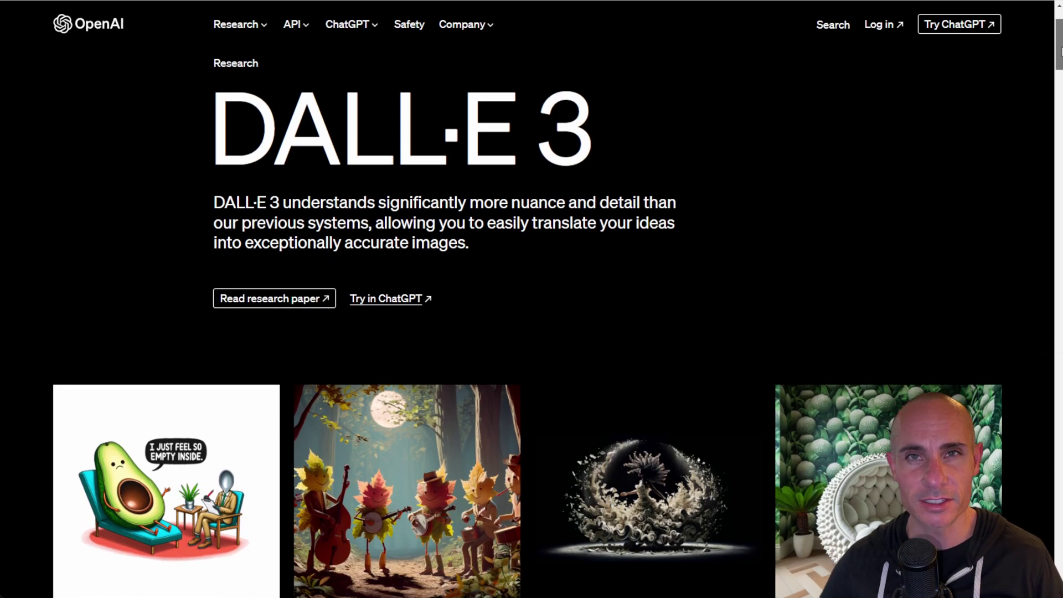
pyautogui.scroll(-1, 531, 332)
pyautogui.scroll(-2, 532, 333)
pyautogui.scroll(-1, 532, 332)
pyautogui.scroll(-1, 532, 333)
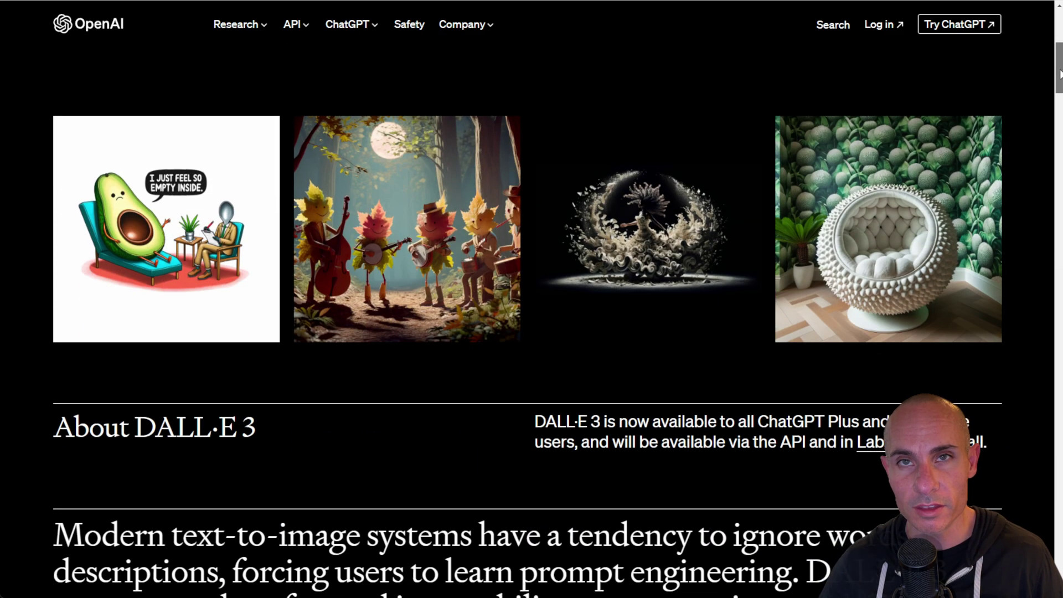
pyautogui.scroll(-1, 533, 332)
pyautogui.scroll(-1, 532, 333)
pyautogui.moveTo(1059, 86); pyautogui.dragTo(1058, 106)
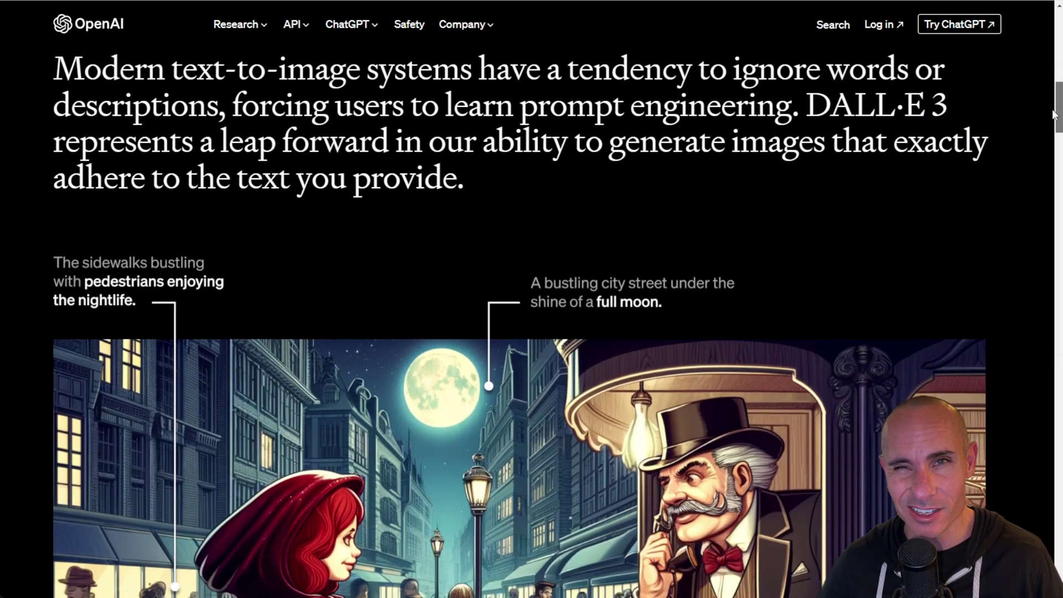
pyautogui.moveTo(1059, 107); pyautogui.dragTo(1045, 149)
pyautogui.scroll(-1, 1044, 149)
pyautogui.scroll(-3, 1044, 154)
pyautogui.scroll(-1, 1038, 178)
pyautogui.scroll(-1, 1038, 182)
pyautogui.scroll(-1, 1037, 191)
pyautogui.scroll(-1, 1035, 199)
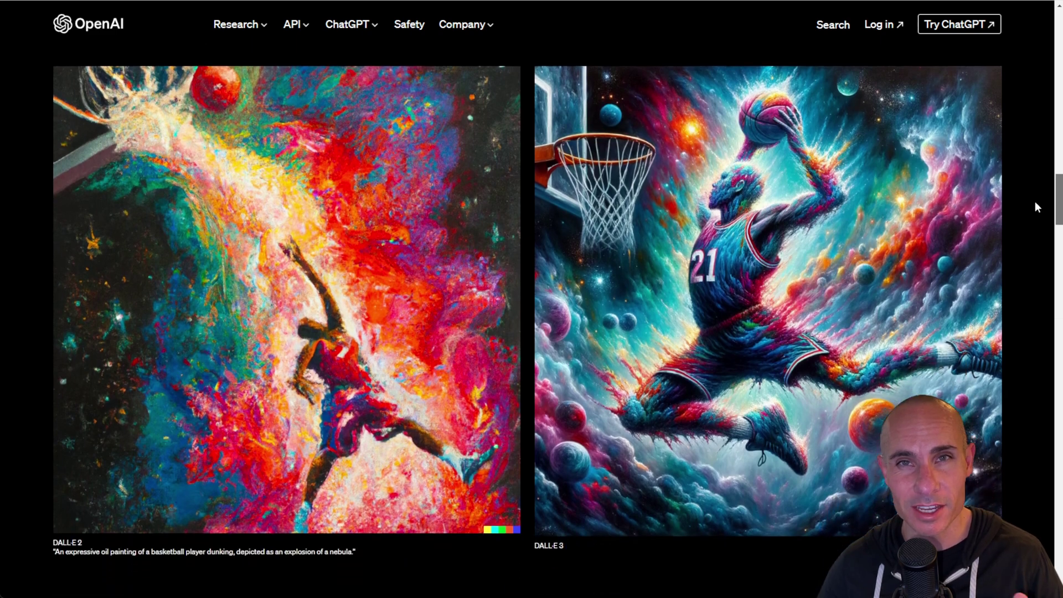
pyautogui.scroll(-1, 1036, 202)
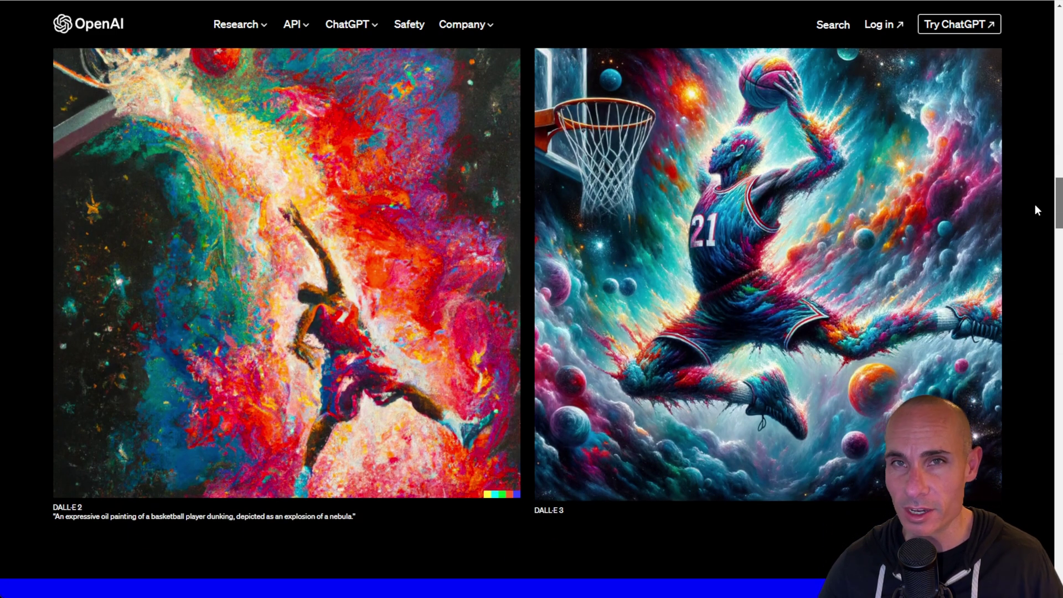
pyautogui.scroll(1, 1035, 205)
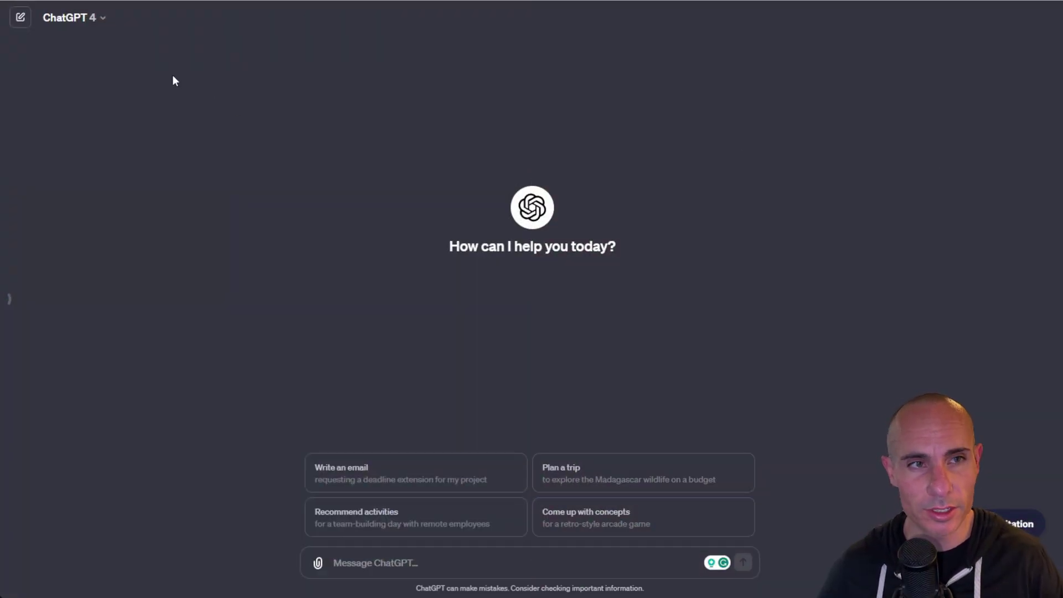
# Keep GPT-4 with DALL·E selected and request a German Shepherd jumping a wooden fence.
pyautogui.click(87, 21)
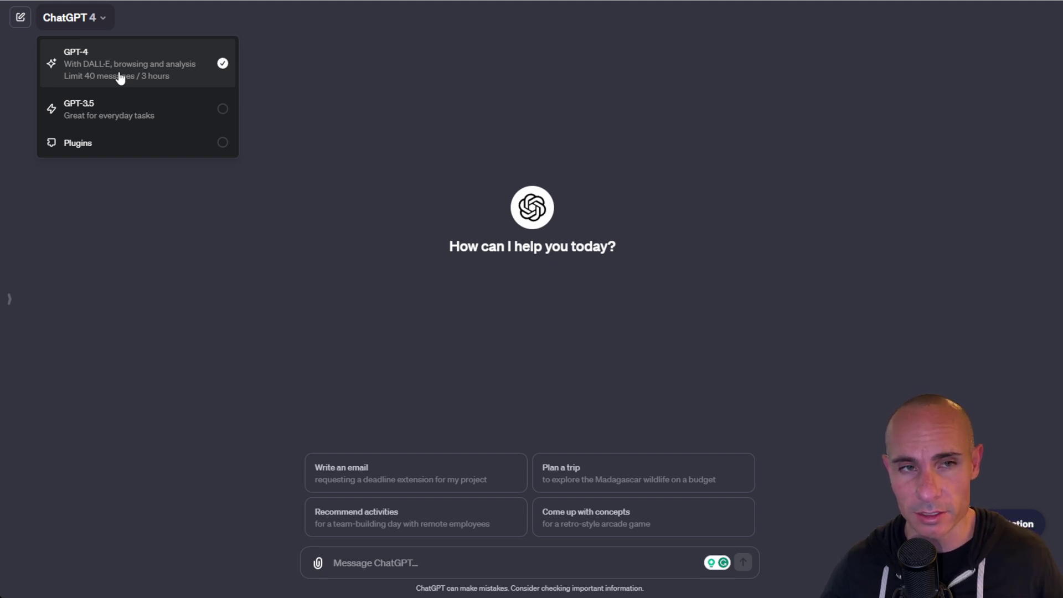
pyautogui.click(204, 83)
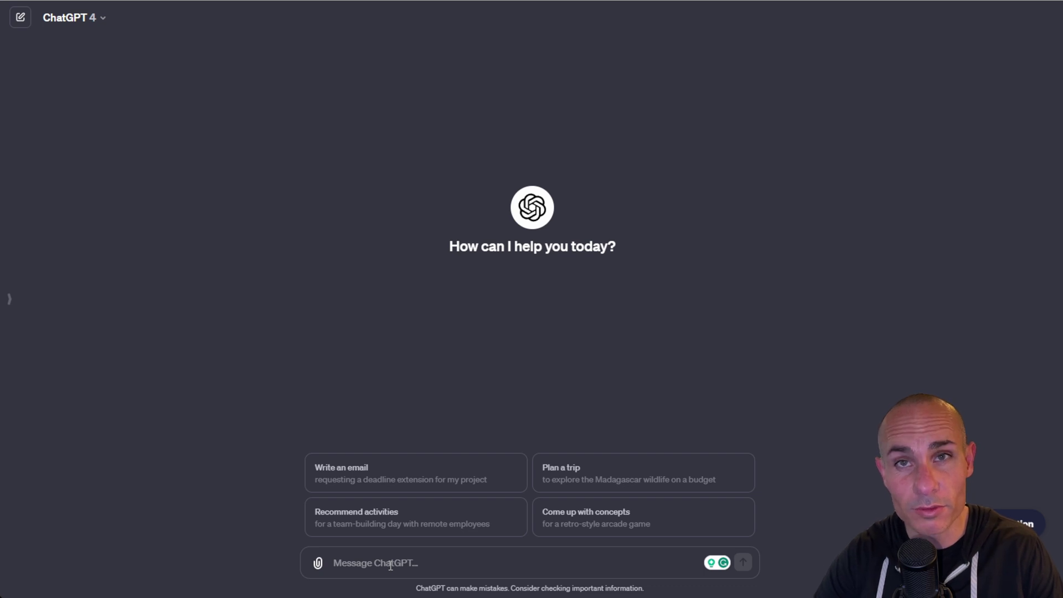
pyautogui.write('generate an image of a german shepherd jumping over a fence')
pyautogui.press('Return')
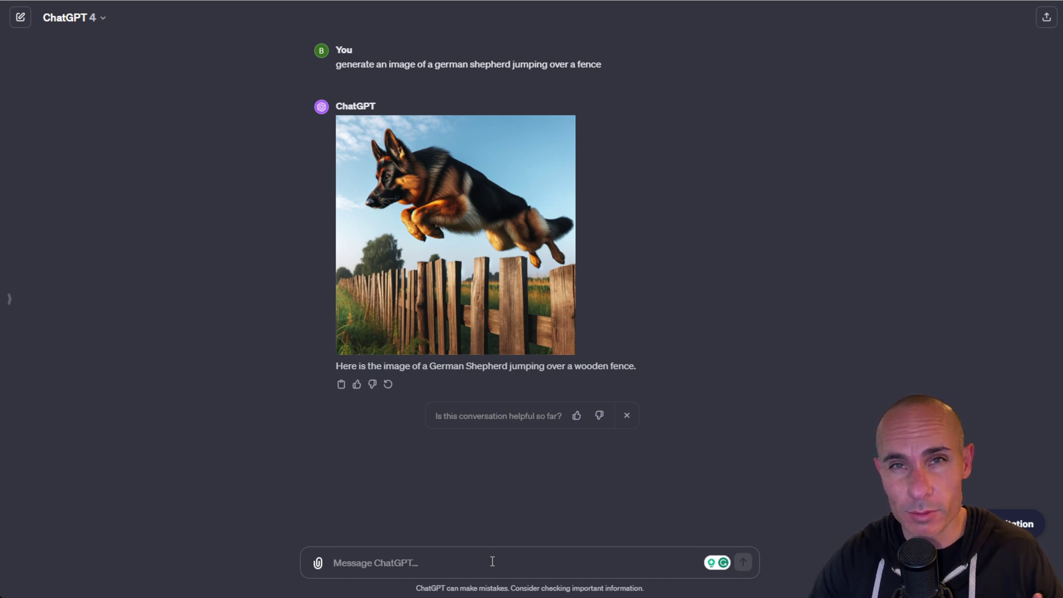
# Request a 16:9 widescreen photo of the German Shepherd leaping over a fence.
pyautogui.click(493, 562)
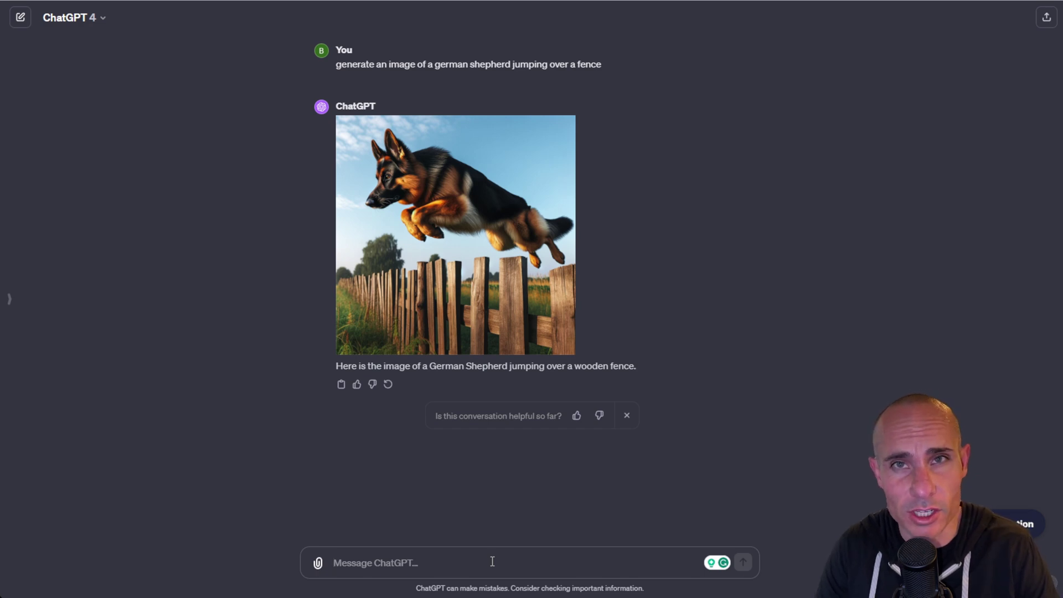
pyautogui.write('generate a photo of a german shepherd jumping over a fence aspect ration 16:9')
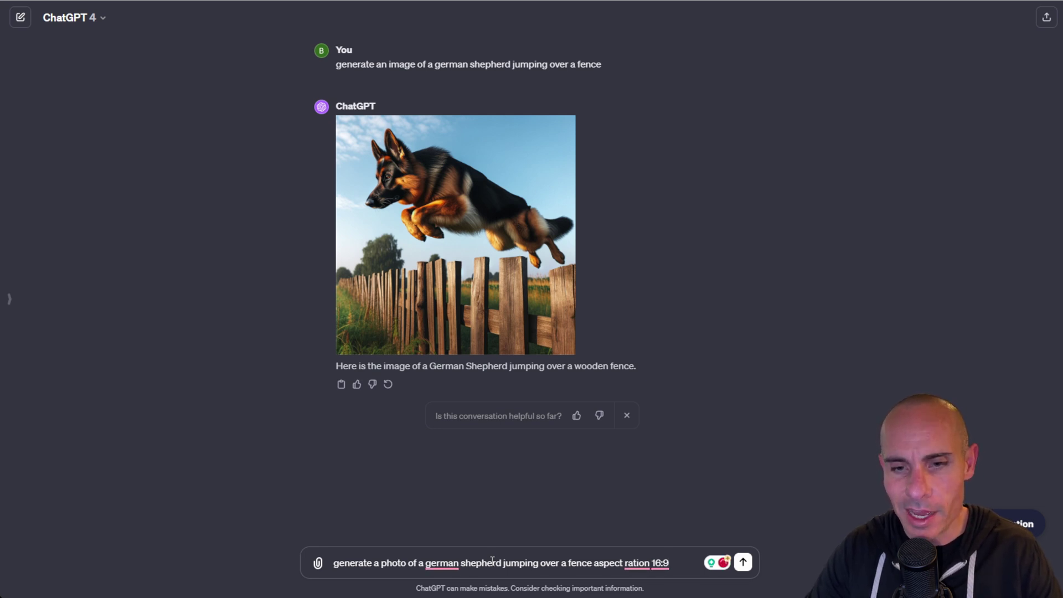
pyautogui.press('Return')
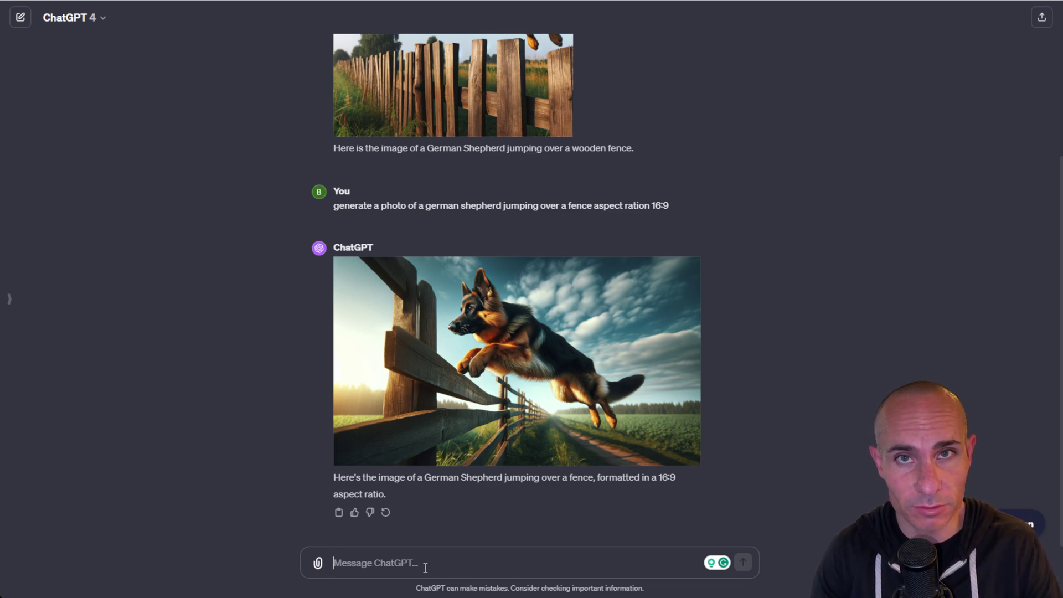
pyautogui.write('upscale the image')
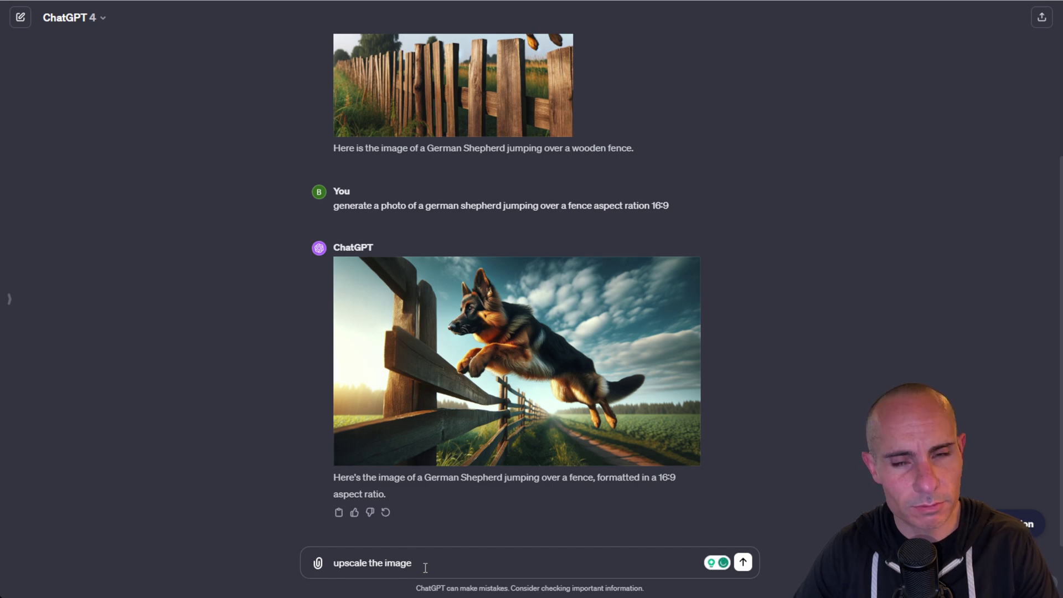
# Send 'upscale the image' for the 16:9 German Shepherd picture.
pyautogui.press('Return')
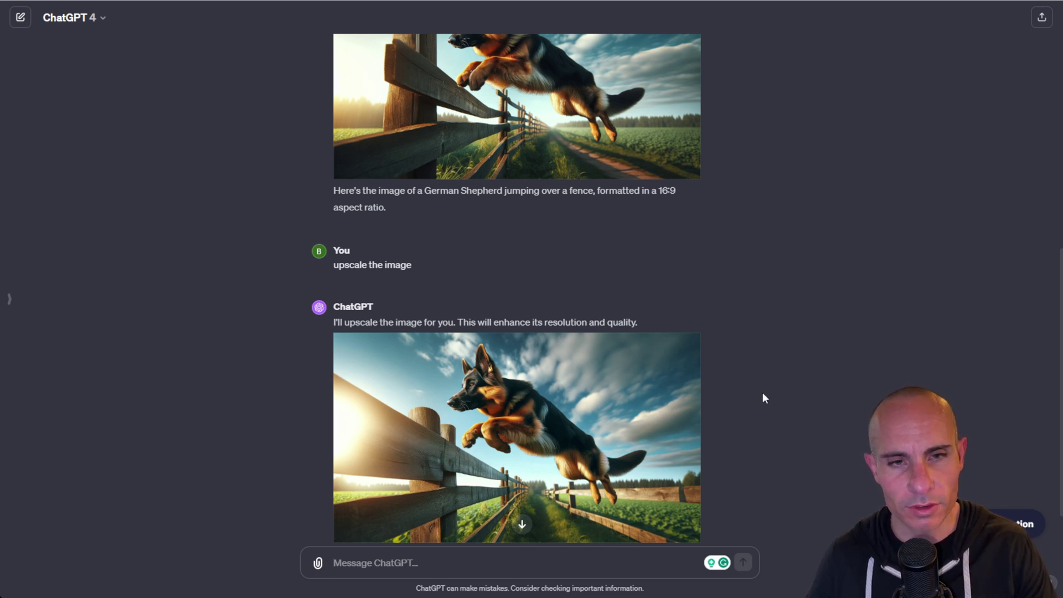
# Resubmit the upscale request using code interpreter, inspect the analysis, and download the 2x image.
pyautogui.moveTo(373, 265)
pyautogui.click(340, 285)
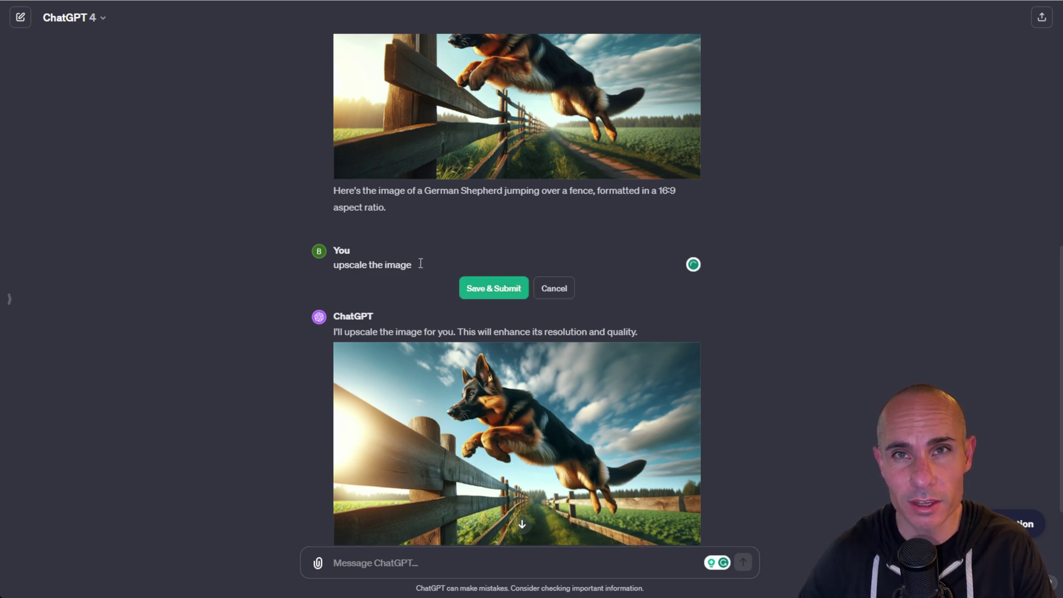
pyautogui.write('using code interpreter')
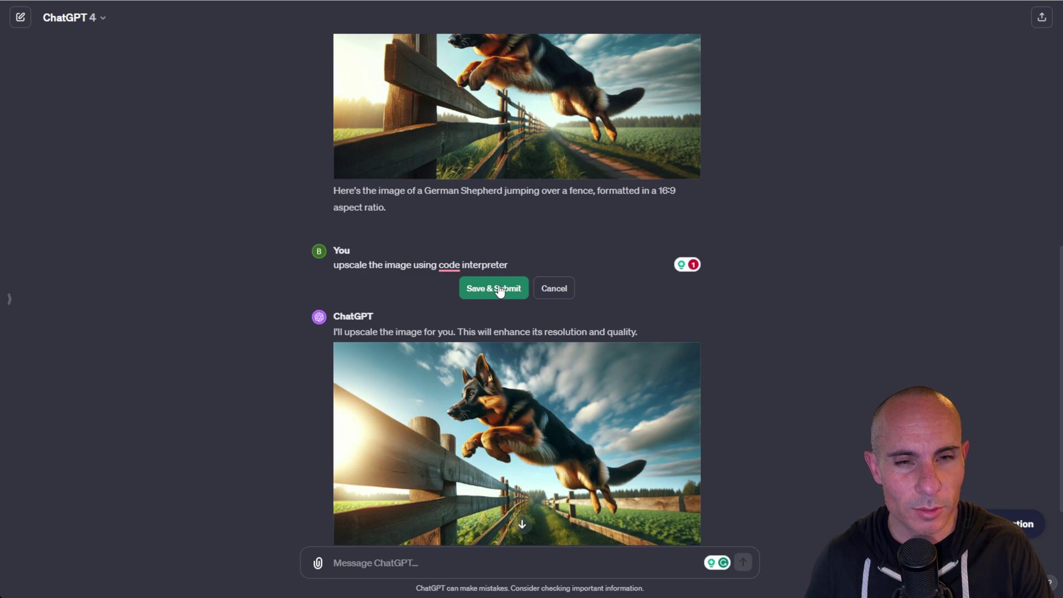
pyautogui.click(498, 289)
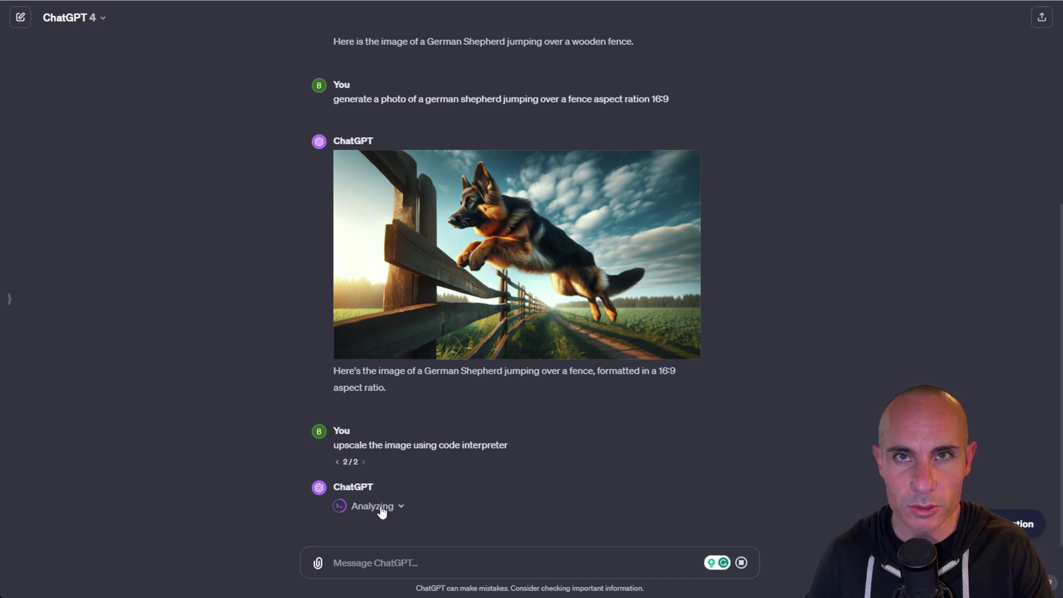
pyautogui.click(376, 506)
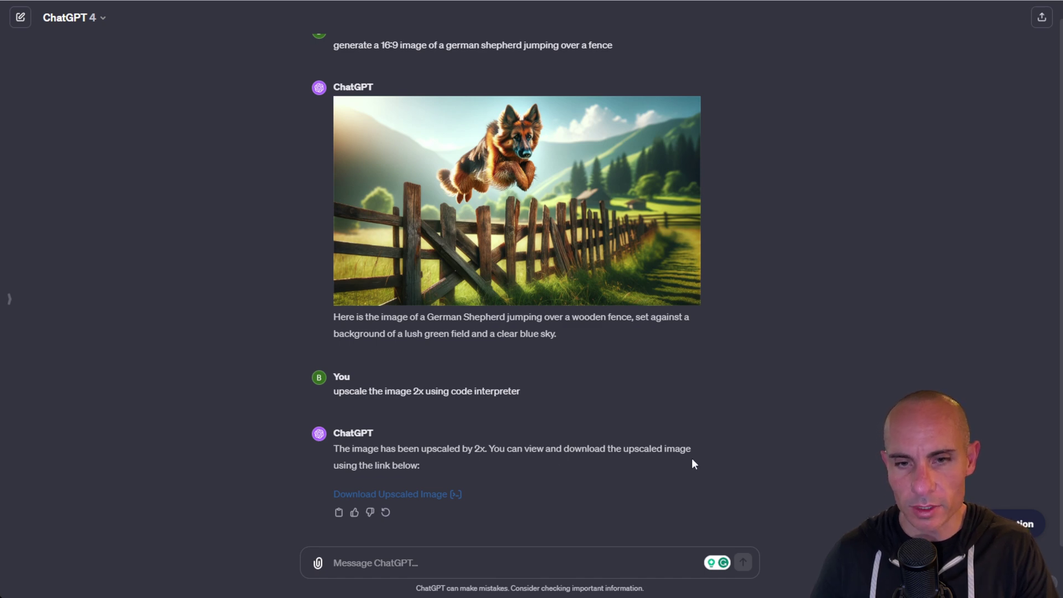
pyautogui.click(401, 495)
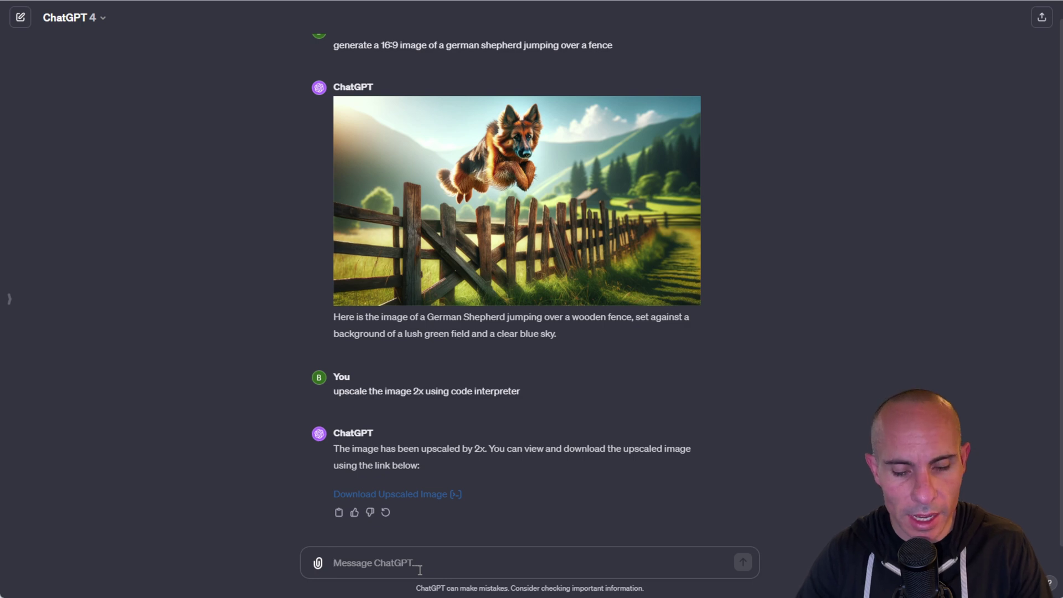
pyautogui.write('zoom in on the dogs face in the image')
# Ask ChatGPT to zoom in on the dog's face and report the seed.
pyautogui.press('Return')
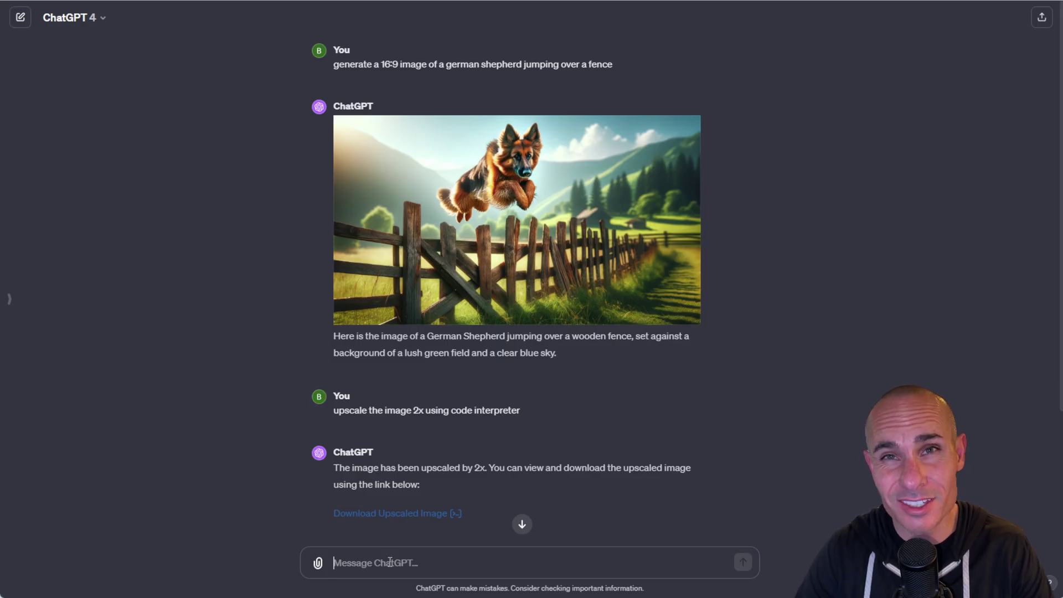
pyautogui.scroll(-5, 849, 430)
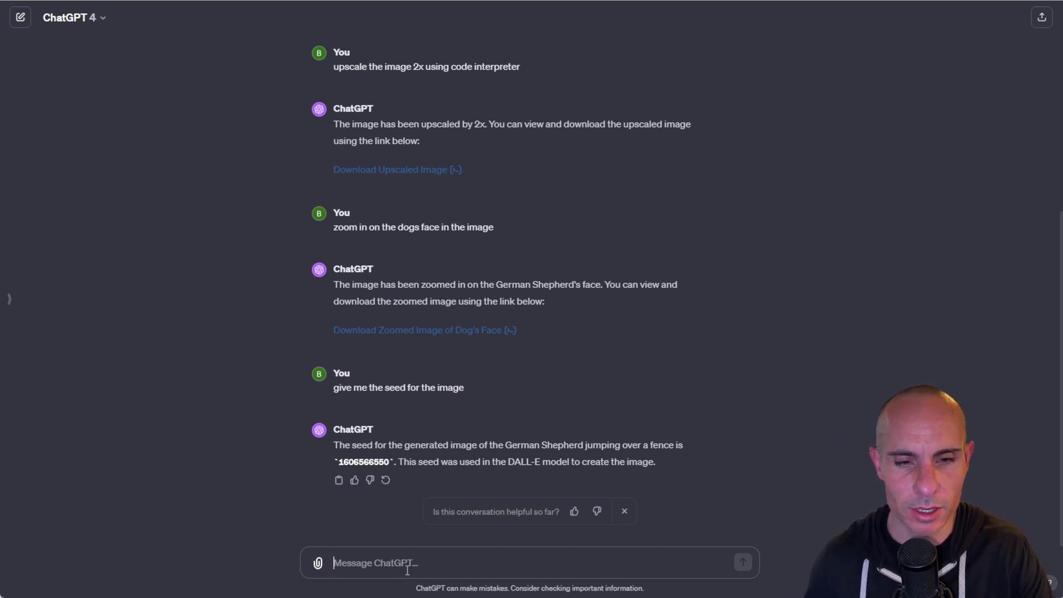
pyautogui.write('modify the image using the same seed and remove the fence do not change anything else')
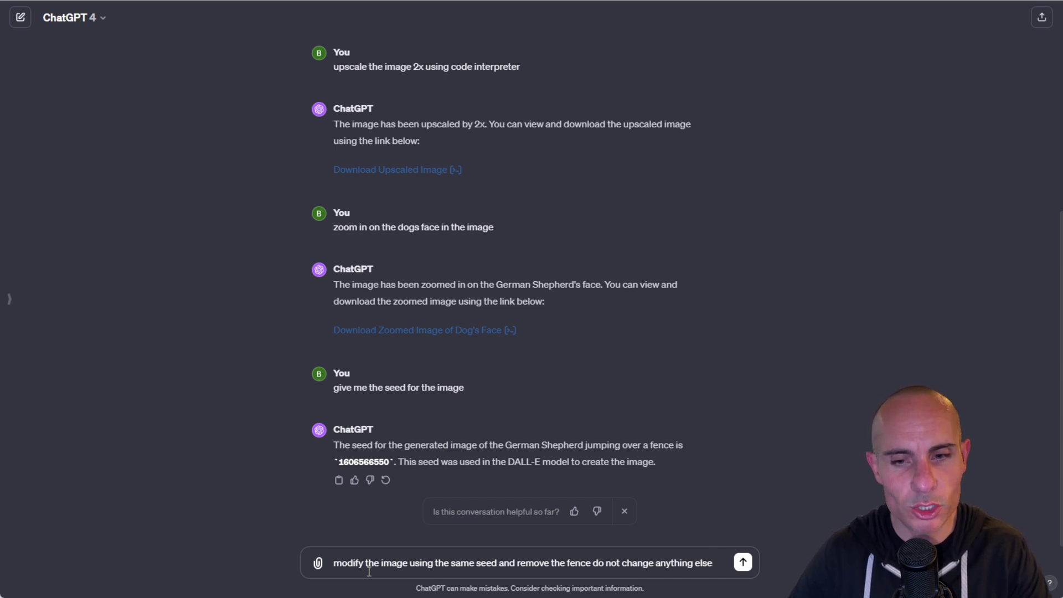
# Send the same-seed prompt to remove the fence from the leaping dog image.
pyautogui.press('Return')
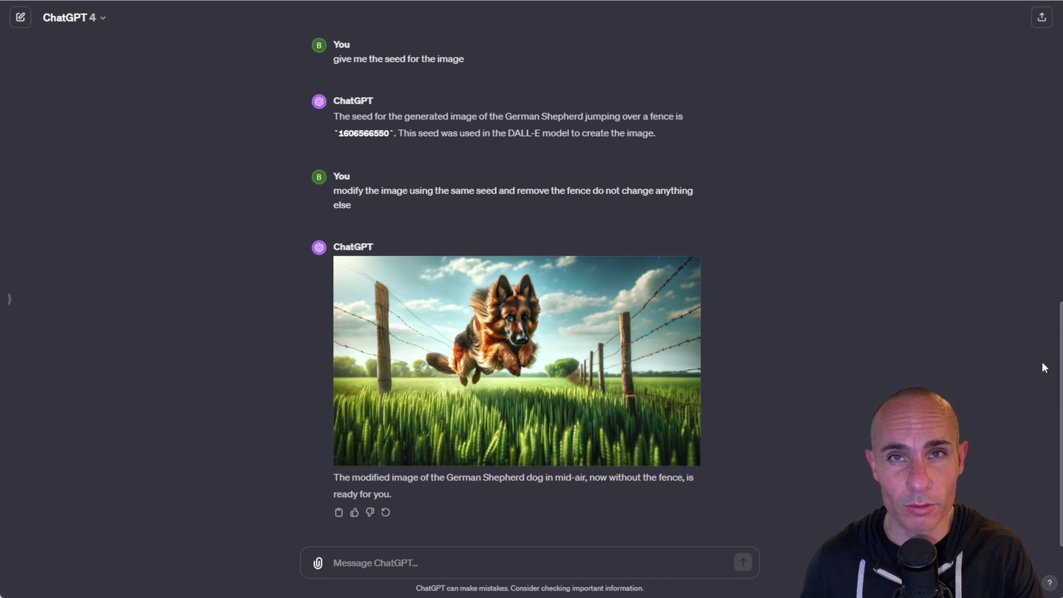
pyautogui.scroll(1, 1044, 359)
pyautogui.scroll(1, 1044, 357)
pyautogui.scroll(4, 1044, 249)
pyautogui.scroll(4, 1045, 133)
pyautogui.scroll(1, 1045, 83)
pyautogui.scroll(-1, 1044, 73)
pyautogui.scroll(-10, 1028, 408)
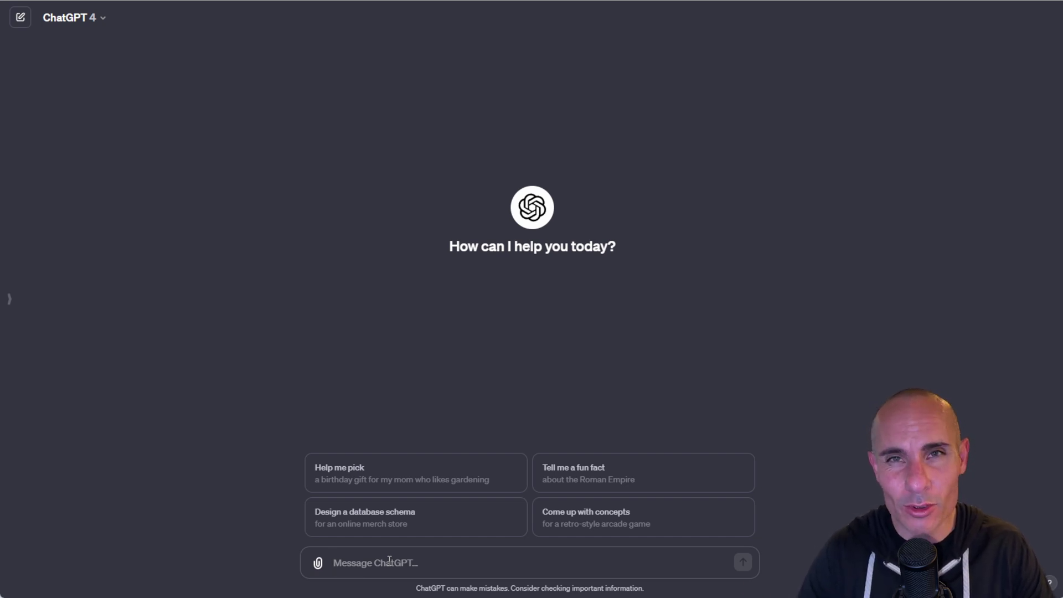
# Ask for the elements of a great nature photo, then four river-scene prompts.
pyautogui.write('what are the elements of a great nature photo?')
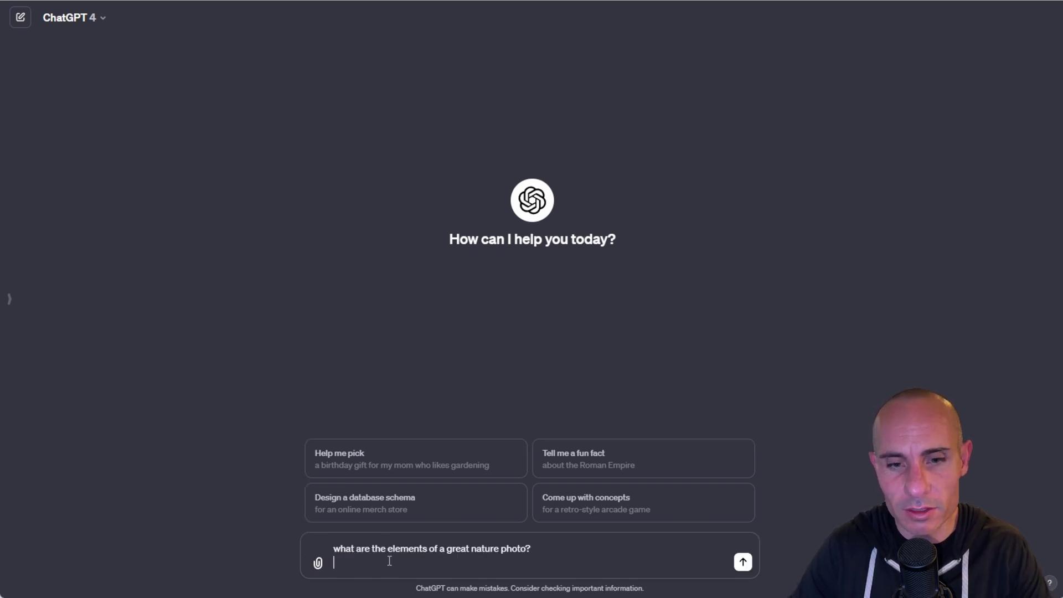
pyautogui.press('Return')
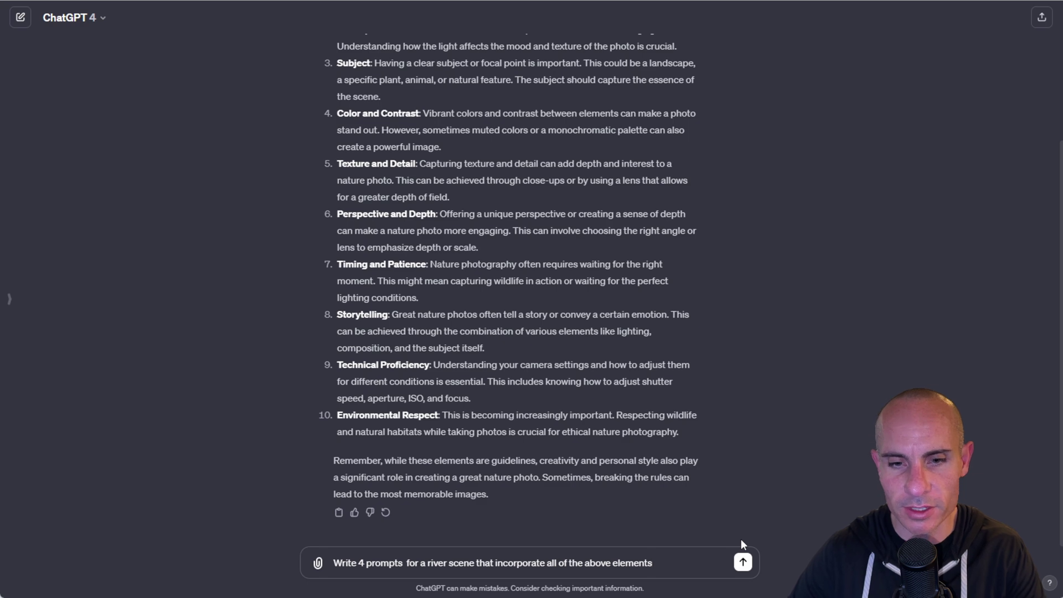
pyautogui.press('Return')
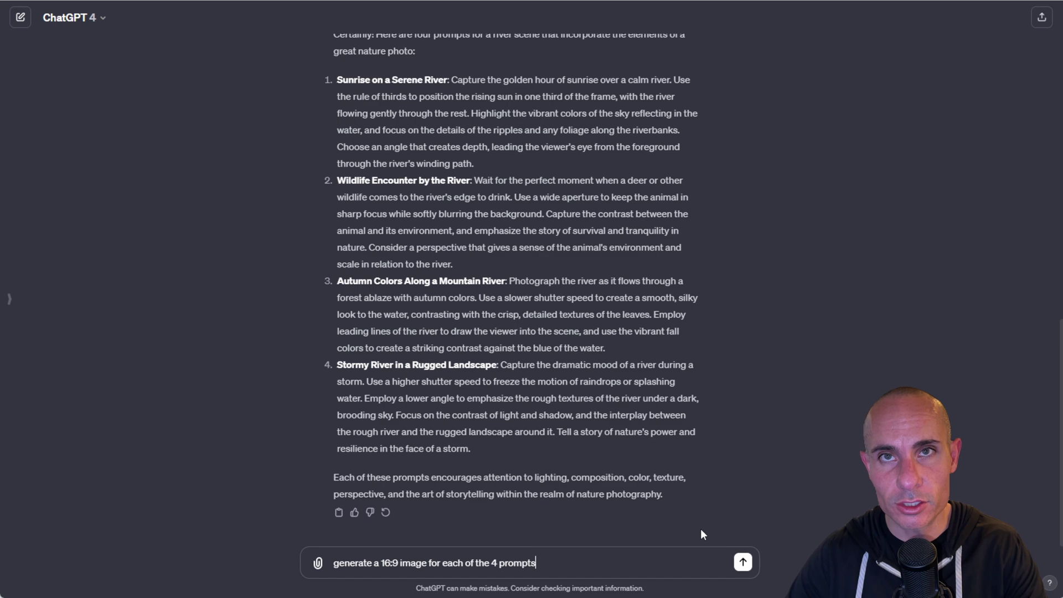
# Send 'generate a 16:9 image for each of the 4 prompts'.
pyautogui.press('Return')
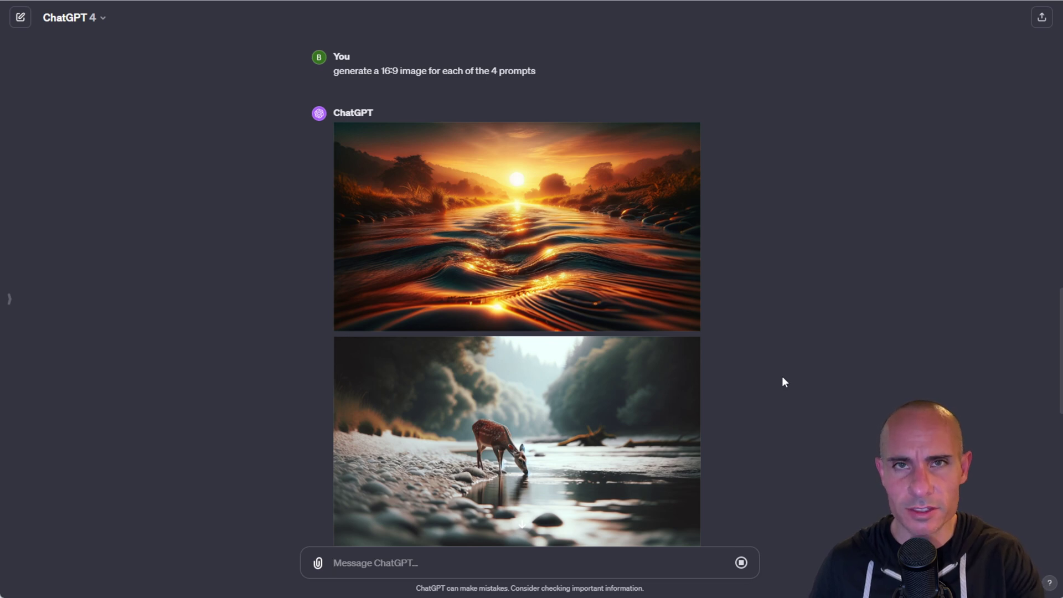
pyautogui.scroll(-2, 782, 383)
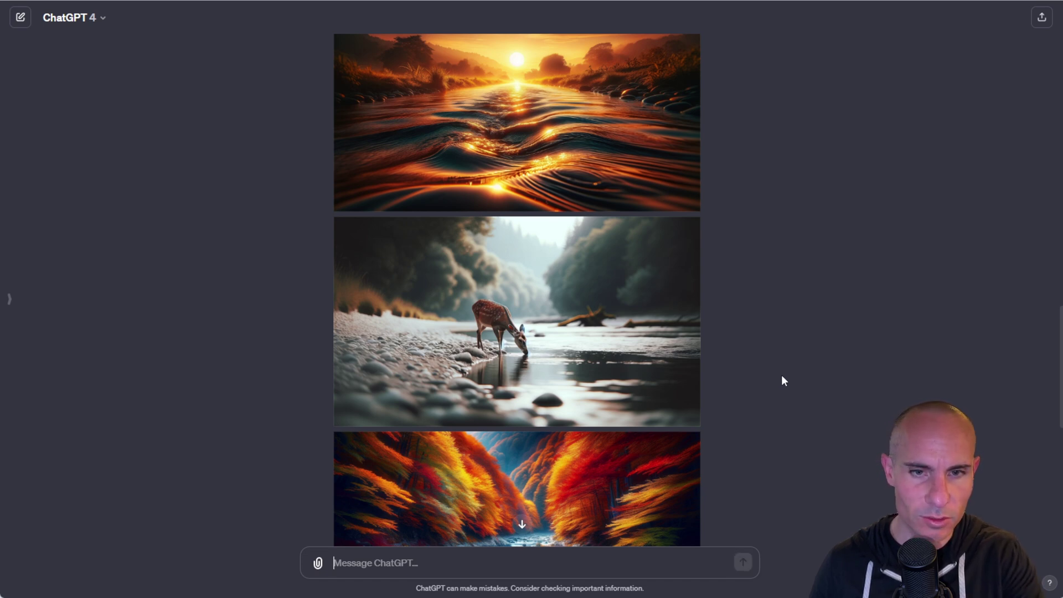
pyautogui.scroll(-4, 782, 380)
pyautogui.scroll(-2, 782, 381)
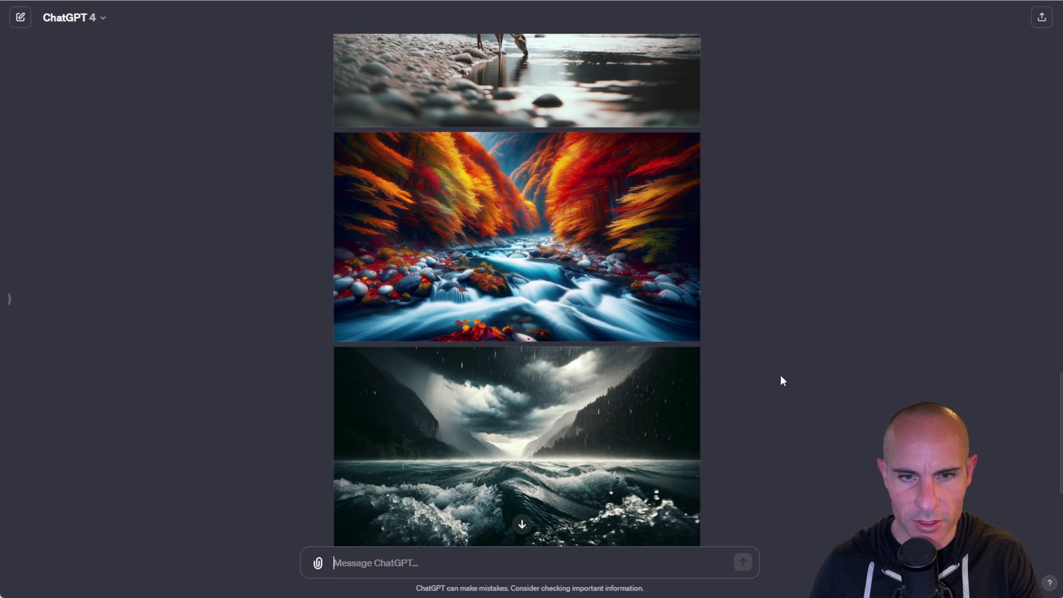
pyautogui.scroll(-3, 780, 381)
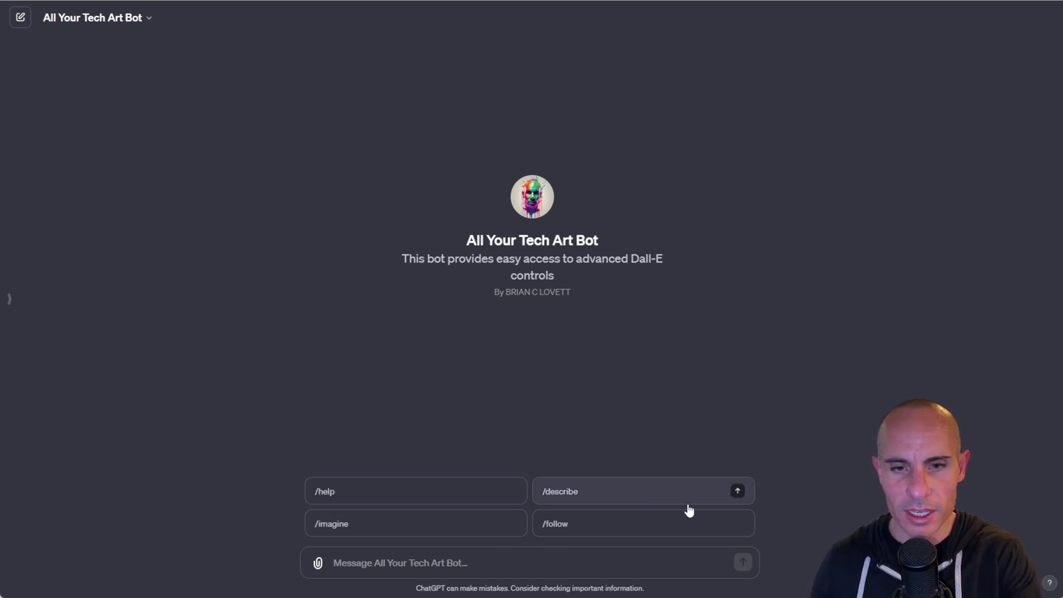
# Send the /help conversation starter to the All Your Tech Art Bot.
pyautogui.click(361, 492)
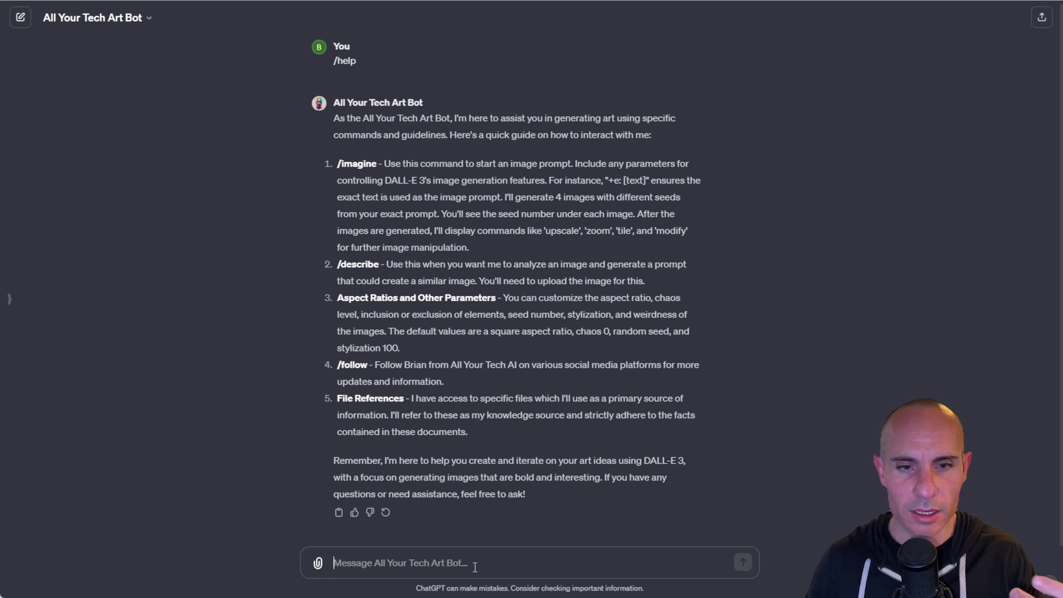
pyautogui.write('/imagine')
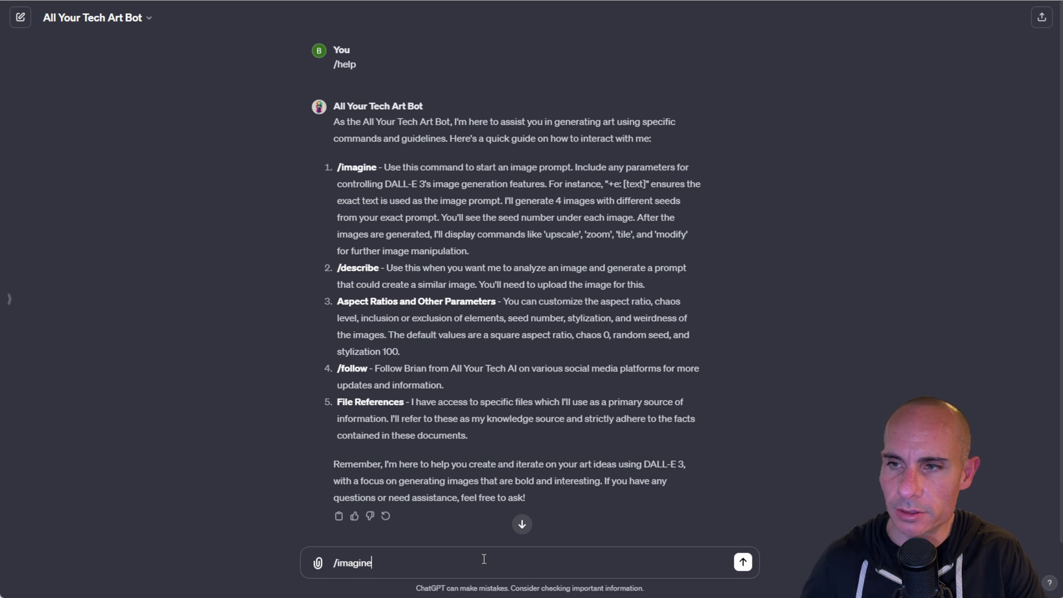
pyautogui.write(' a photo of a european woman')
# Send '/imagine a photo of a european woman' and select the returned seed 872423140.
pyautogui.press('Return')
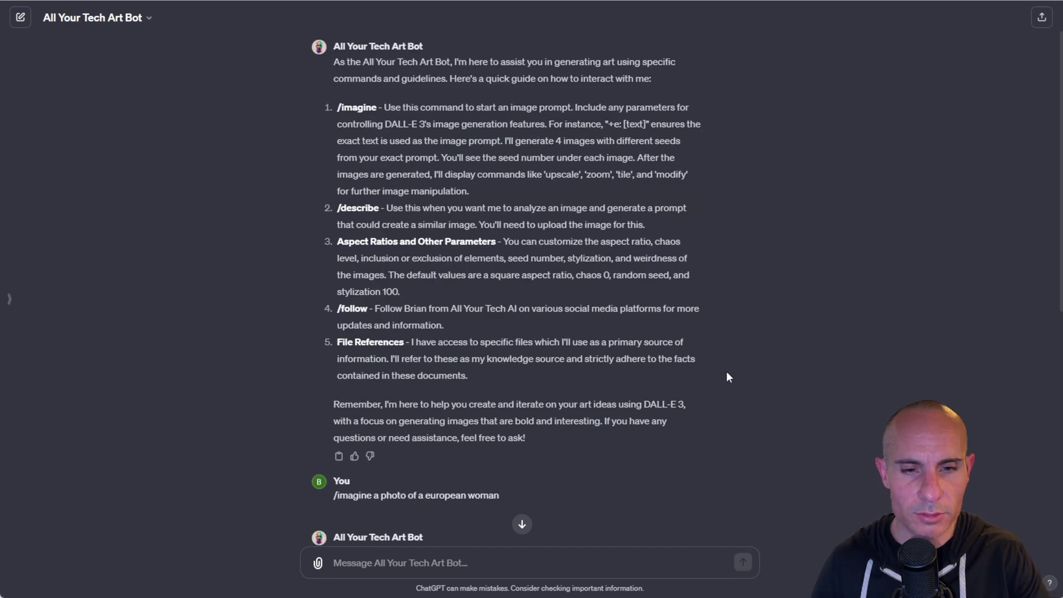
pyautogui.scroll(-4, 729, 407)
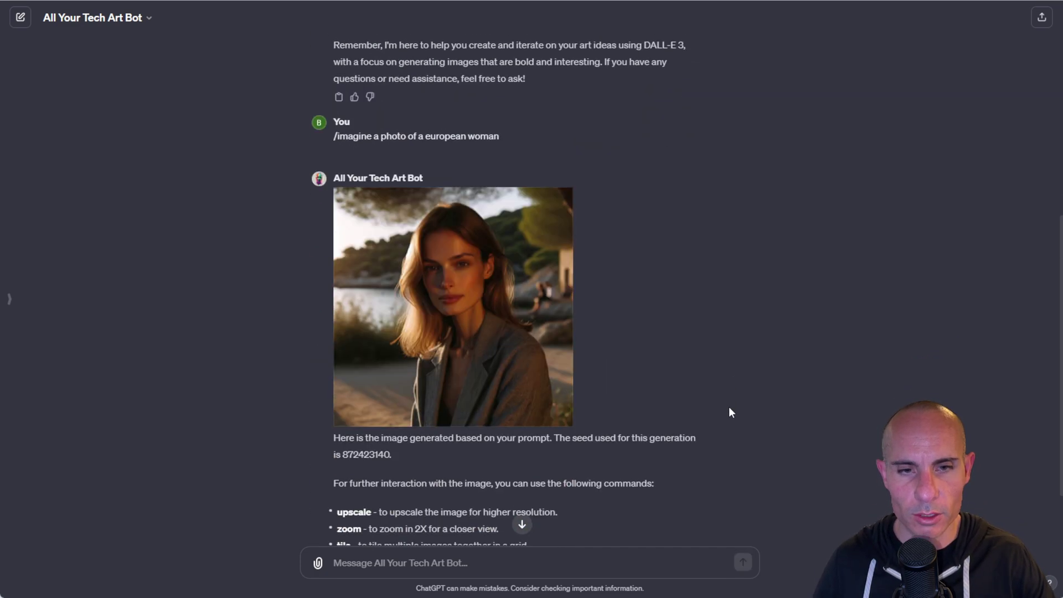
pyautogui.scroll(-1, 729, 407)
pyautogui.scroll(-1, 729, 406)
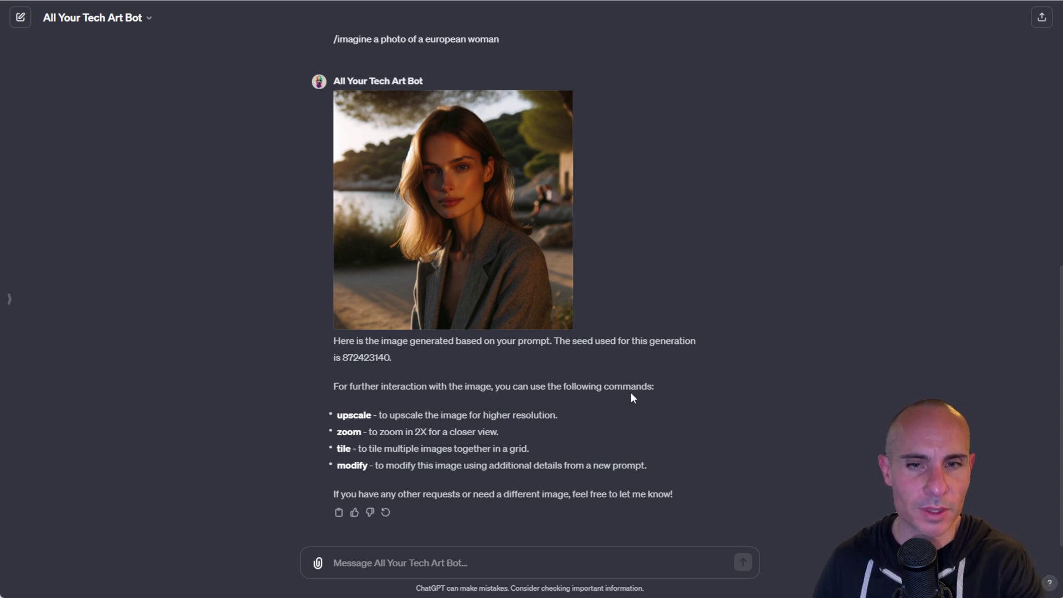
pyautogui.moveTo(339, 357); pyautogui.dragTo(395, 364)
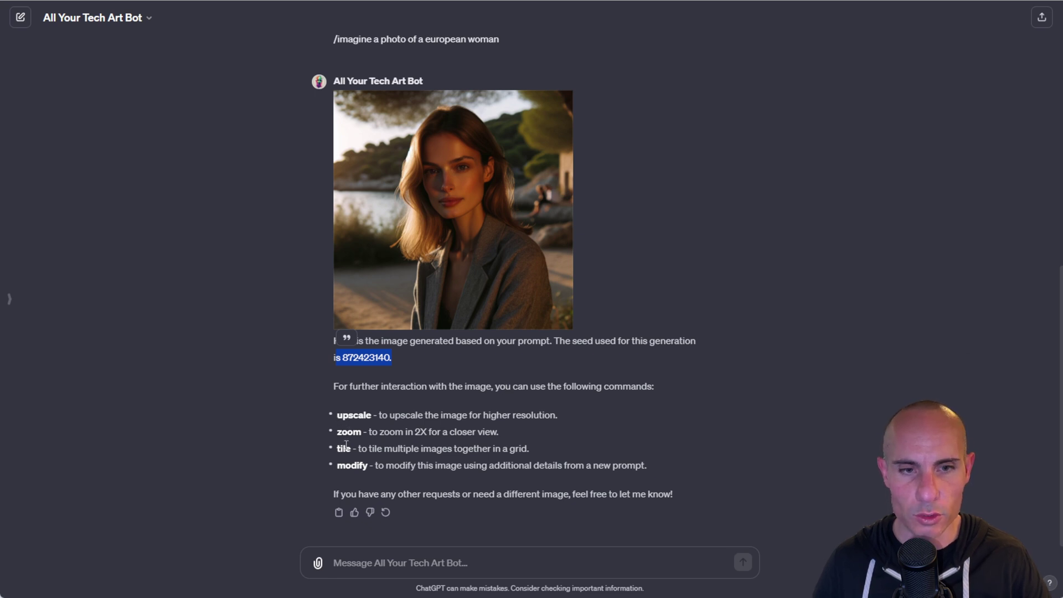
pyautogui.click(426, 561)
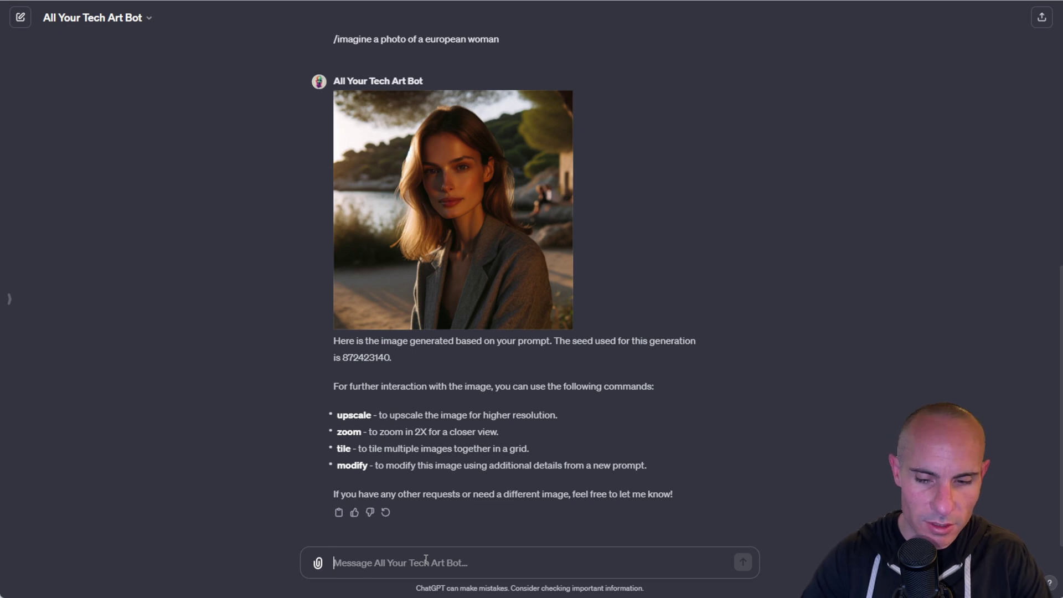
pyautogui.write('upscale 2x')
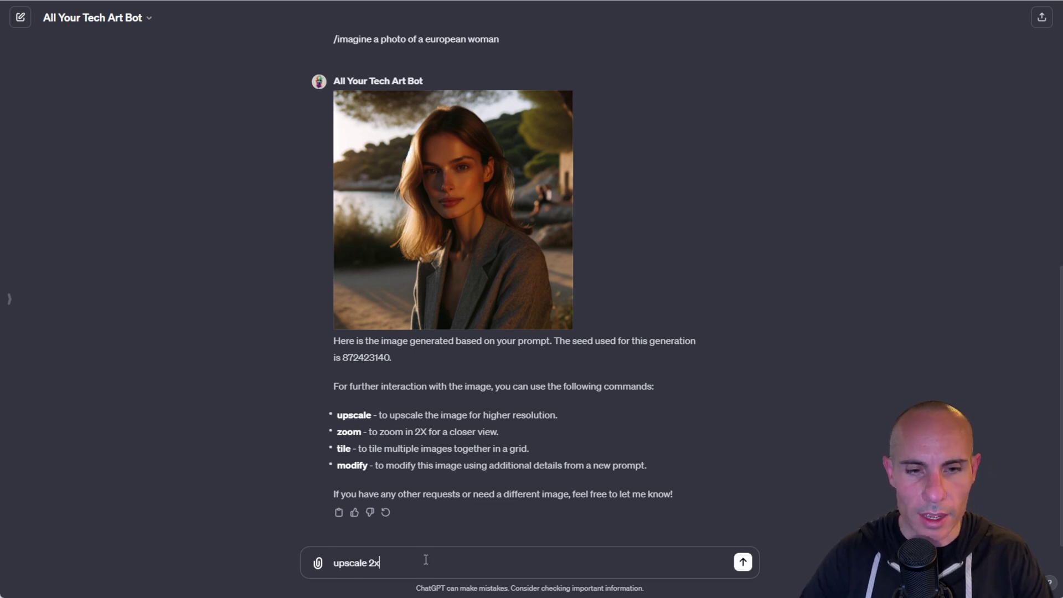
# Send the 'upscale 2x' request for the woman's portrait to the art bot.
pyautogui.press('Return')
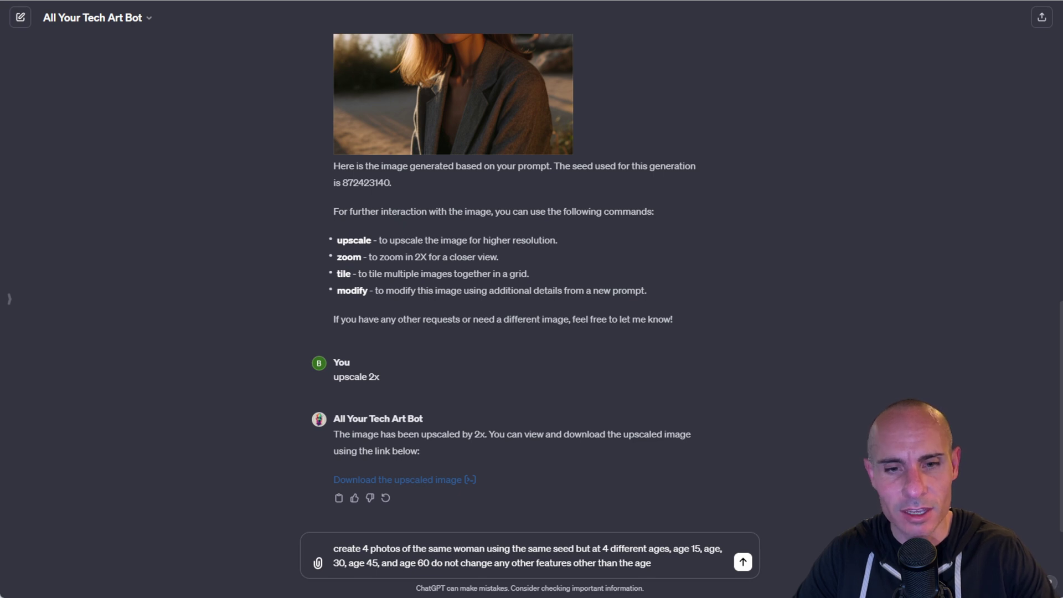
# Send the same-seed prompt showing the woman at four different ages.
pyautogui.press('Return')
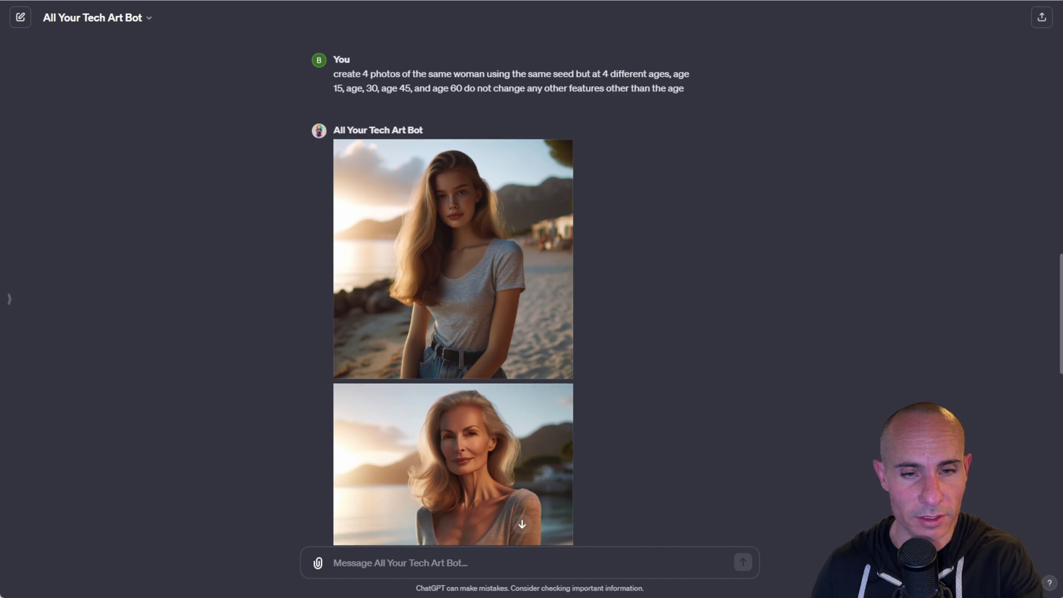
pyautogui.scroll(-1, 532, 316)
pyautogui.scroll(-2, 532, 316)
pyautogui.scroll(-1, 453, 316)
pyautogui.scroll(-1, 452, 316)
pyautogui.scroll(-1, 452, 316)
pyautogui.scroll(-1, 453, 316)
pyautogui.scroll(-2, 453, 316)
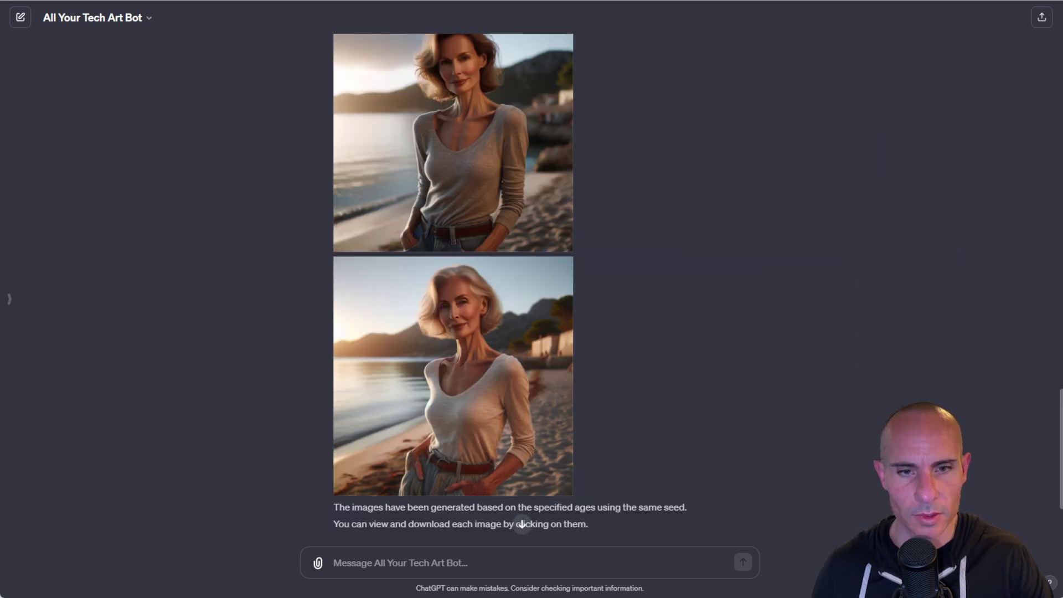
pyautogui.moveTo(1060, 432)
pyautogui.mouseDown()
pyautogui.moveTo(1055, 323)
pyautogui.moveTo(1044, 438)
pyautogui.mouseUp()
pyautogui.scroll(-2, 1043, 440)
pyautogui.scroll(-1, 1040, 452)
pyautogui.scroll(-1, 1036, 465)
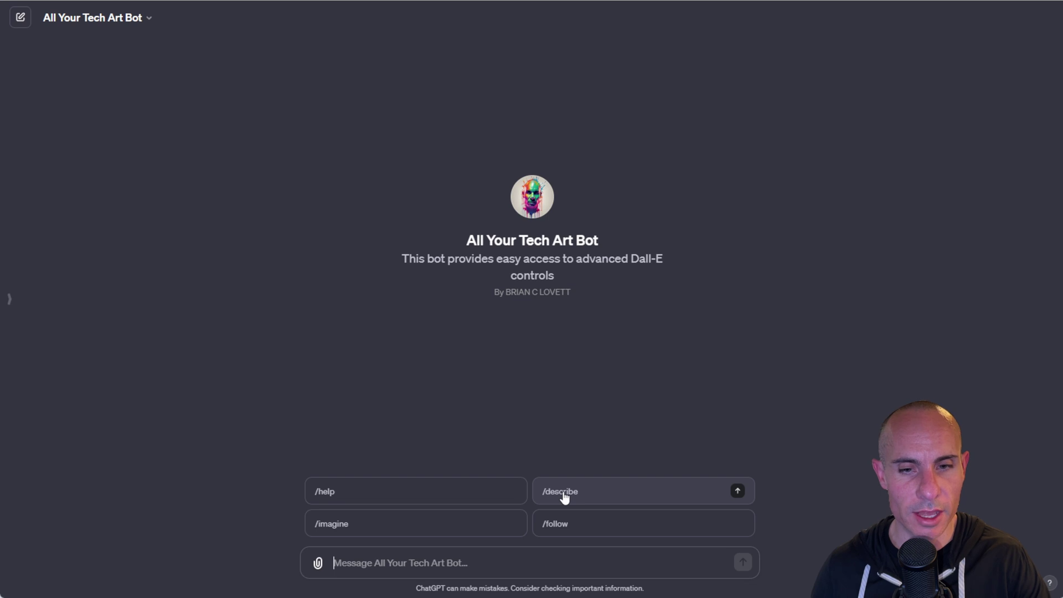
# Submit the neon paint-splash portrait to /describe, then request an image from the returned prompt.
pyautogui.click(564, 492)
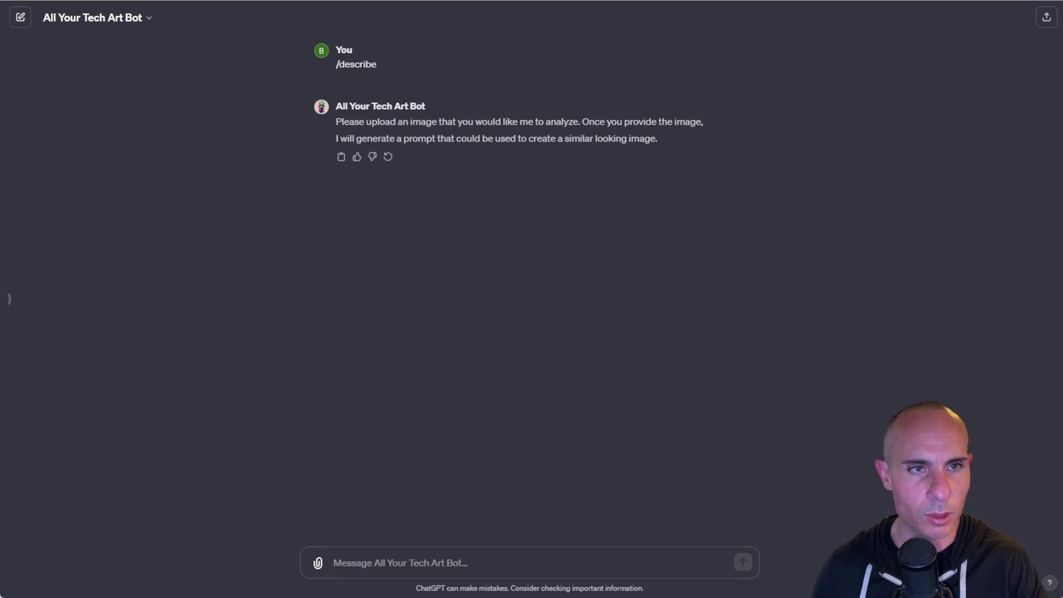
pyautogui.hotkey('ctrl', 'v')
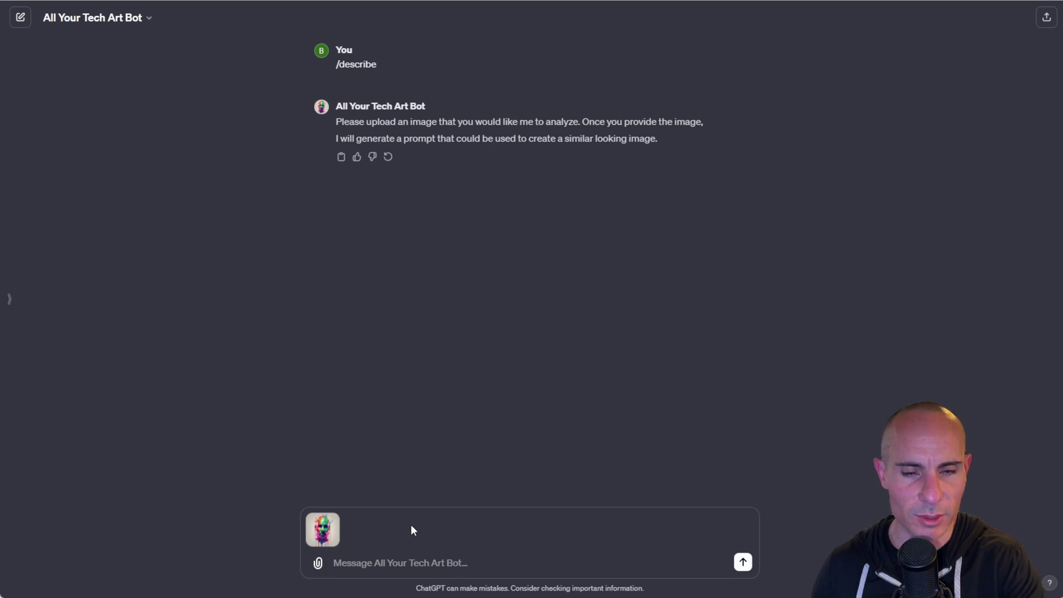
pyautogui.click(743, 562)
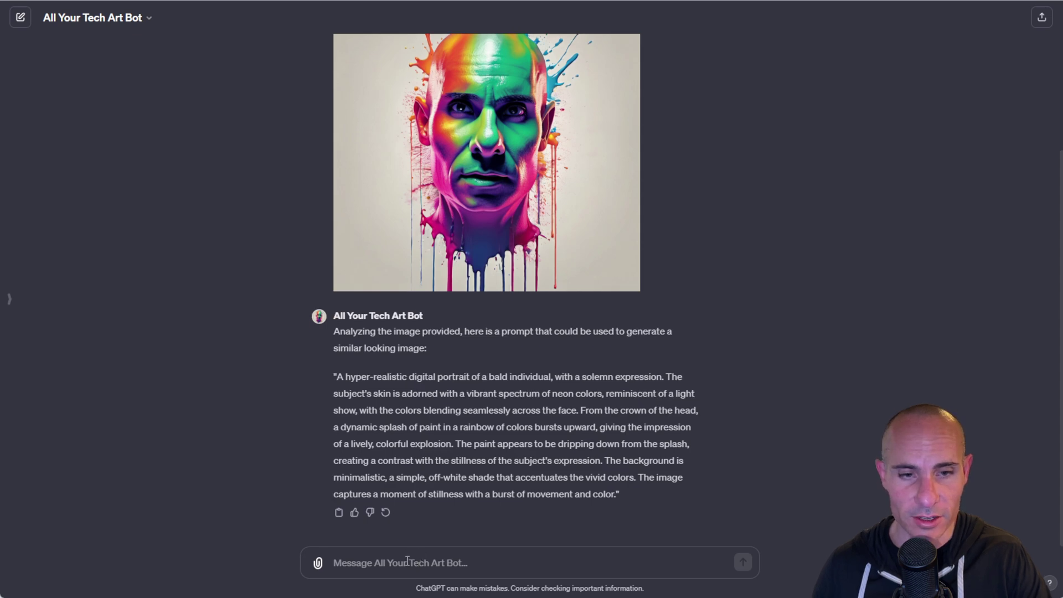
pyautogui.write('generate an image based on the prompt')
pyautogui.press('Return')
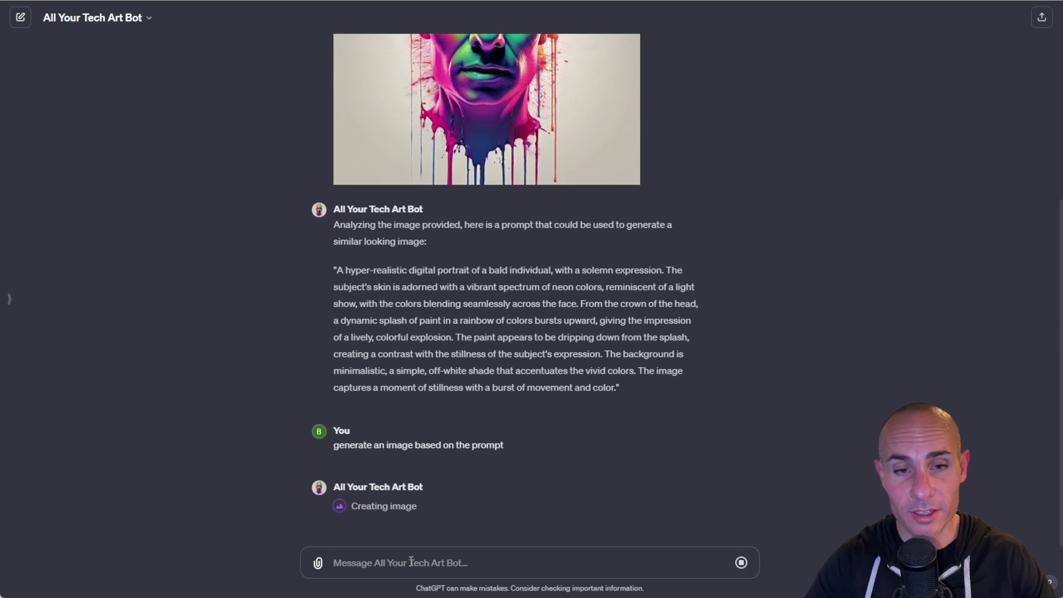
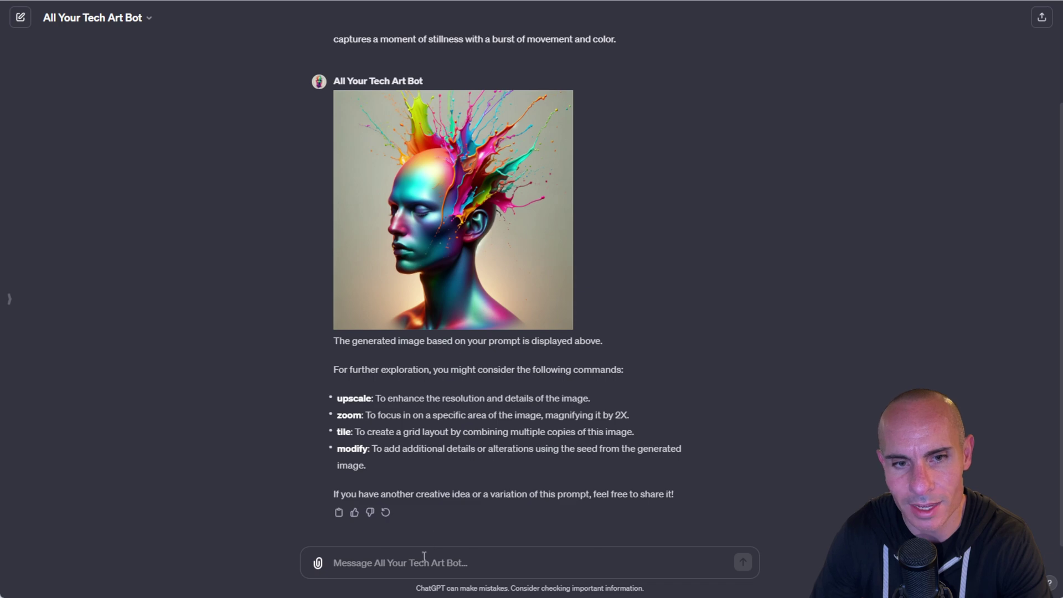
pyautogui.write('tile')
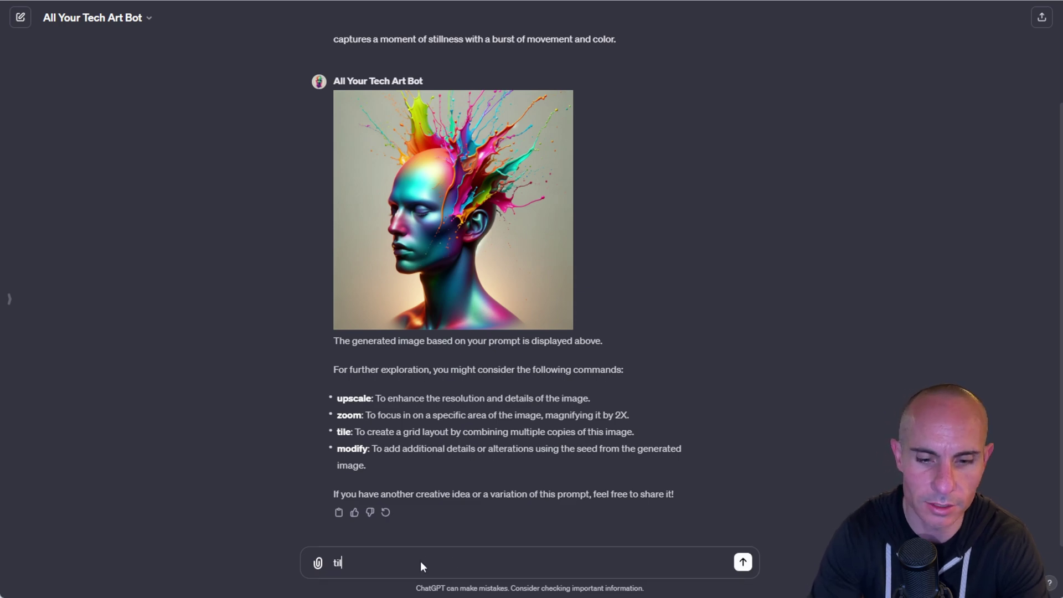
# Send the tile request and download the 'Tiled Hyper-Realistic Portrait' 2×2 image.
pyautogui.press('Return')
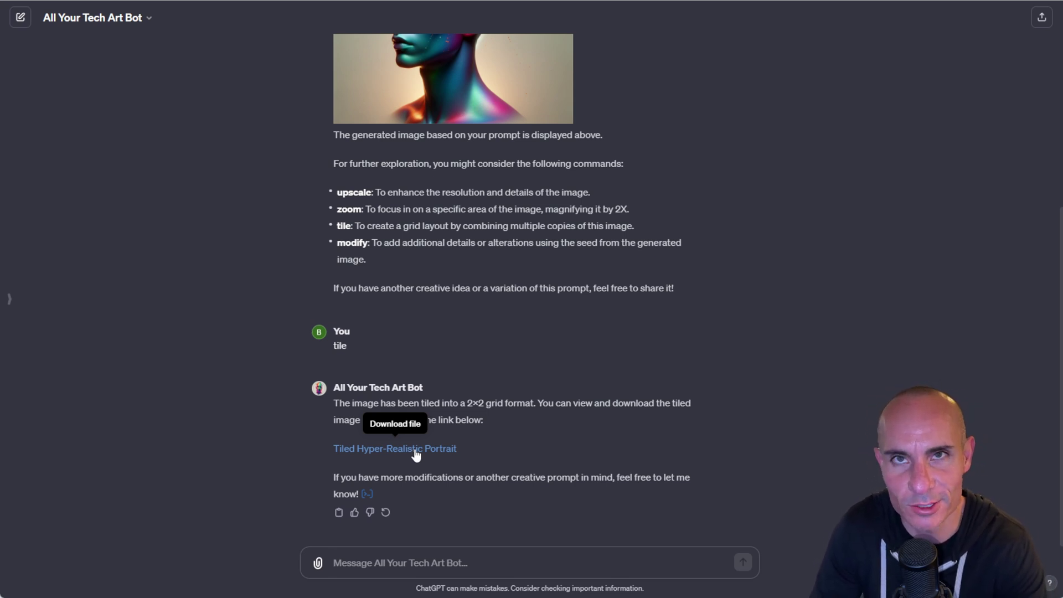
pyautogui.click(415, 451)
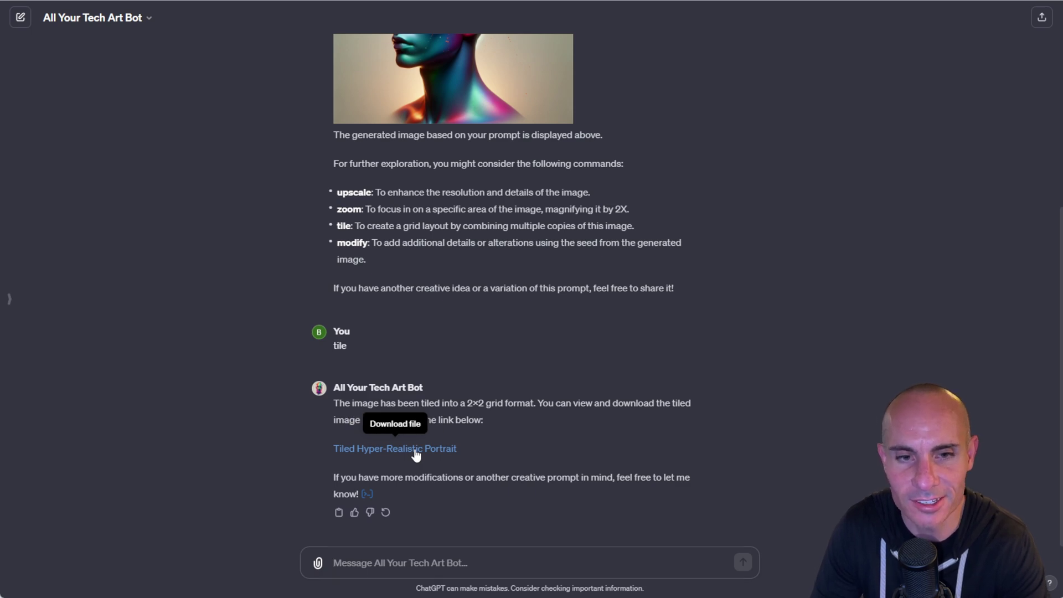